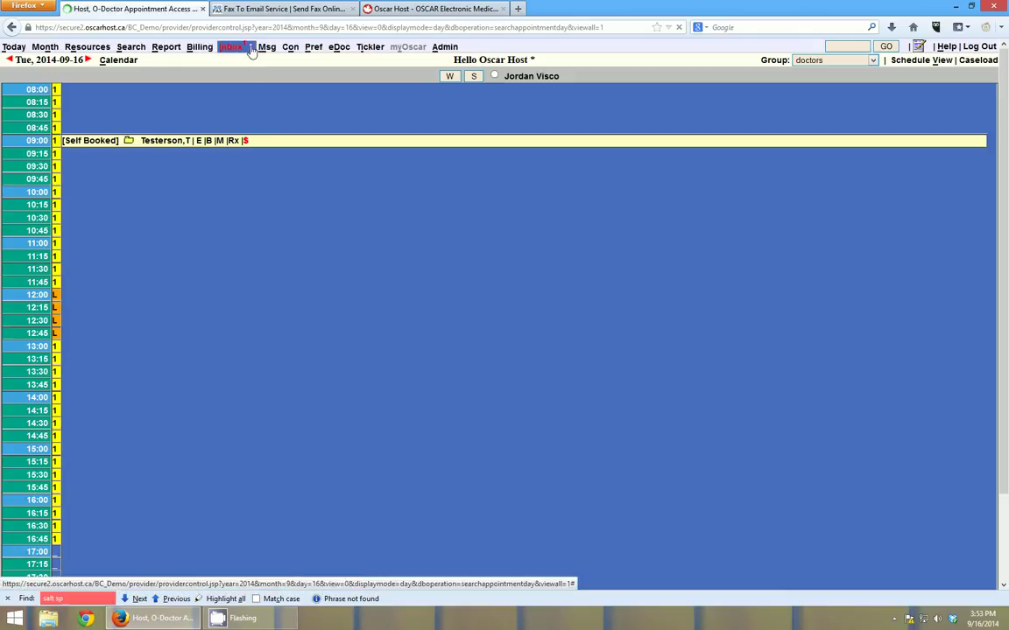
Open the last unassigned 2014-07-12 document from the inbox in a maximized window and check the available document types.
left_click(250, 48)
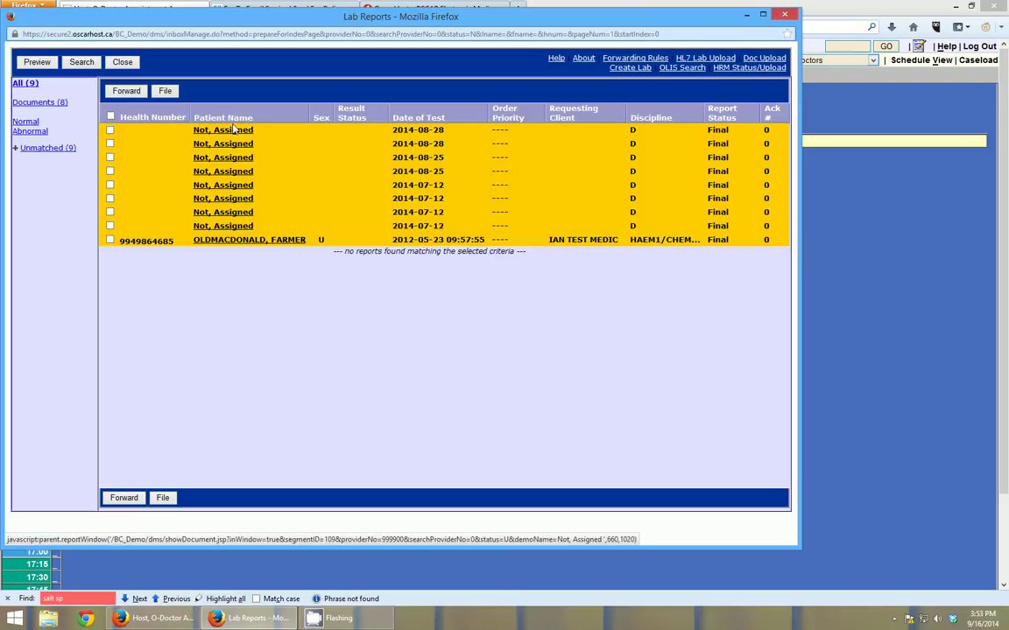
left_click(242, 228)
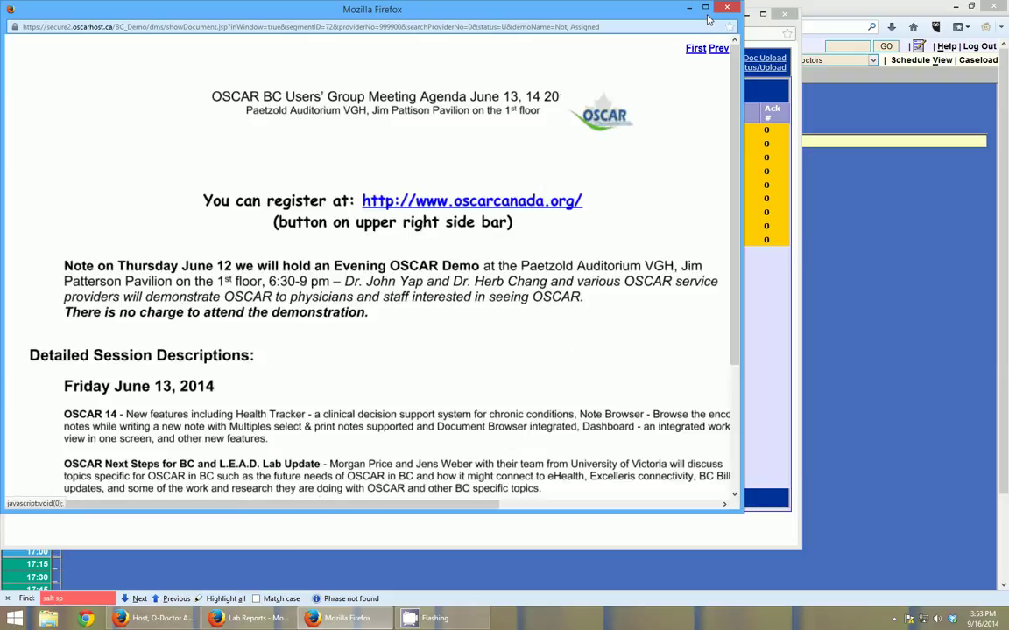
double_click(636, 9)
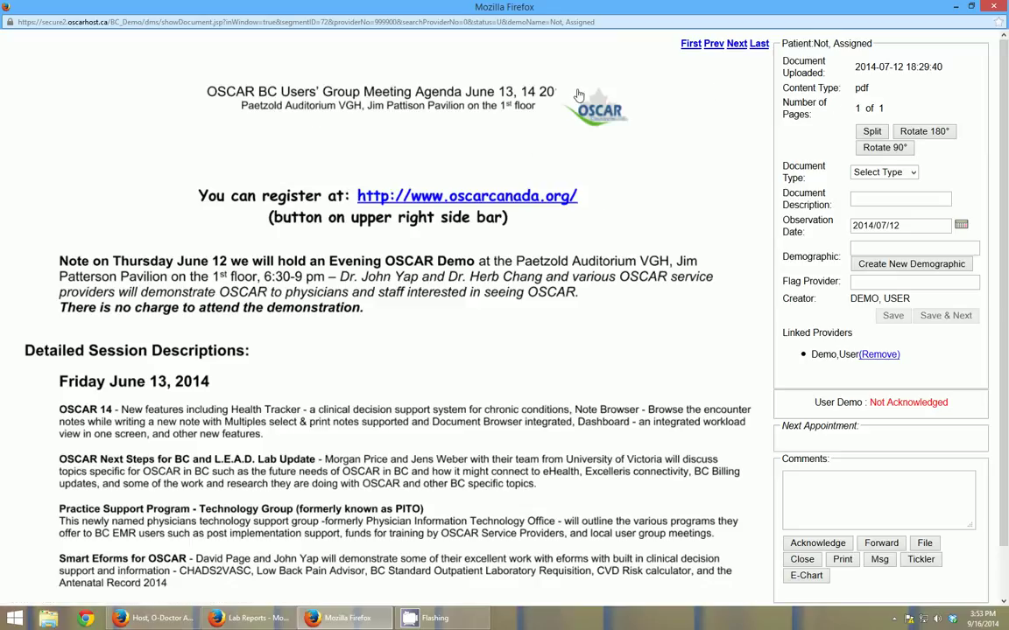
left_click(893, 173)
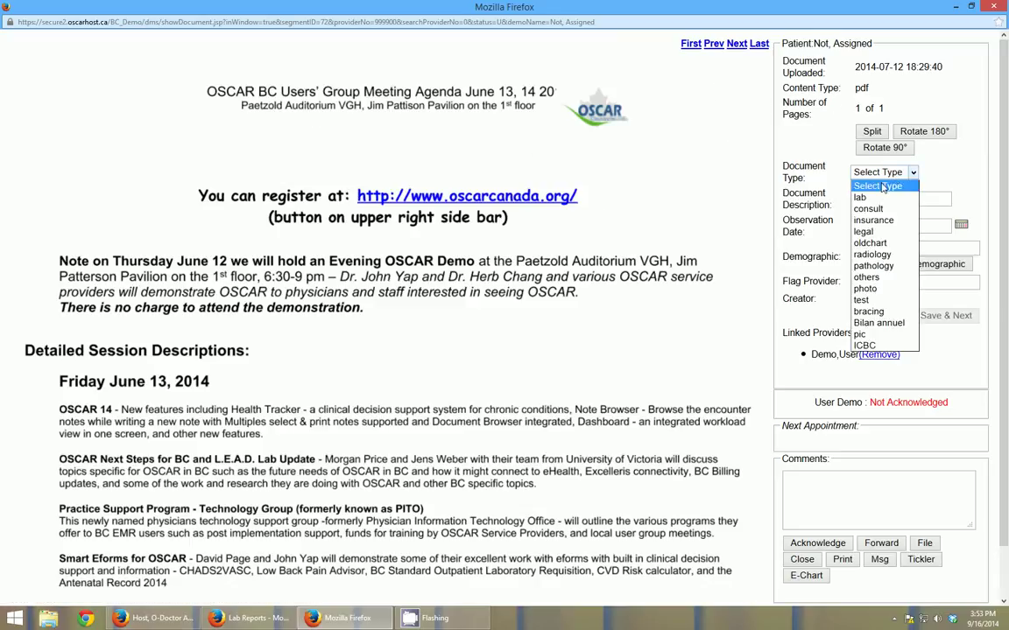
key("Escape")
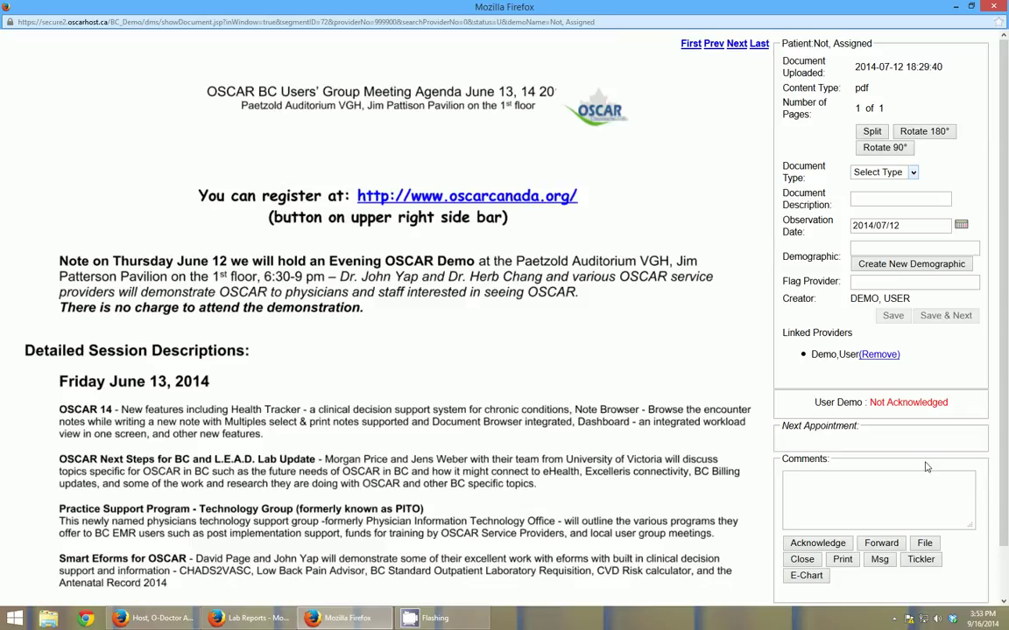
Close the document and the inbox, look at the SRFax website, and return to the appointment schedule.
left_click(842, 546)
left_click(994, 9)
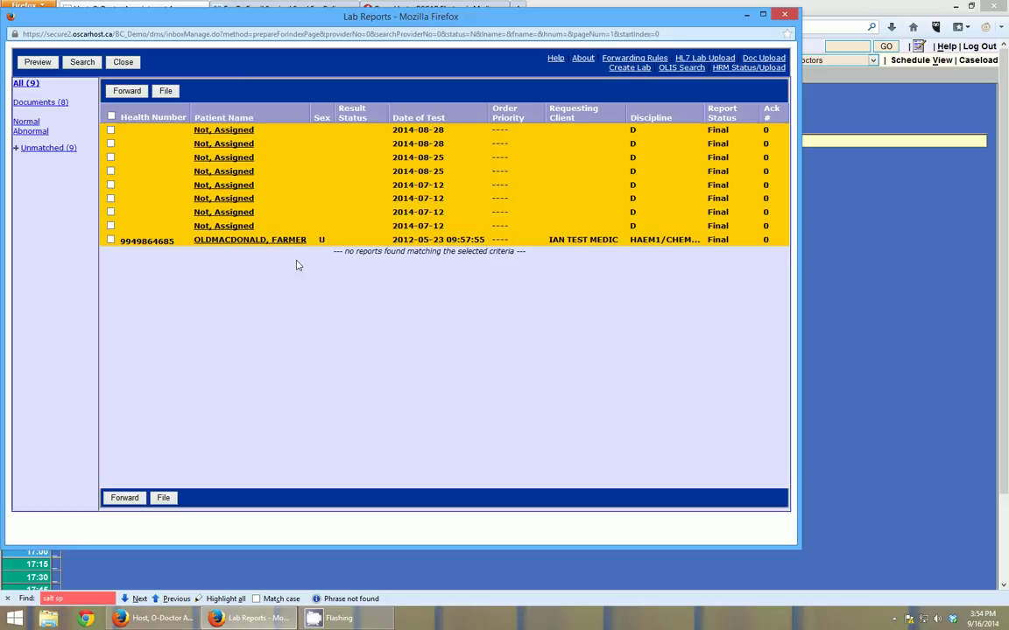
left_click(785, 14)
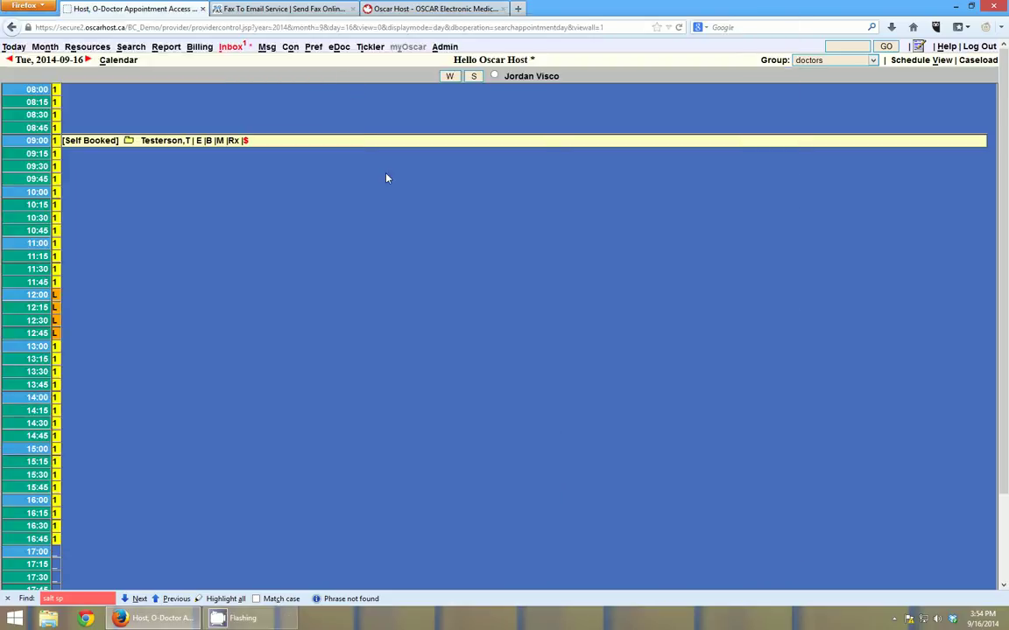
left_click(260, 8)
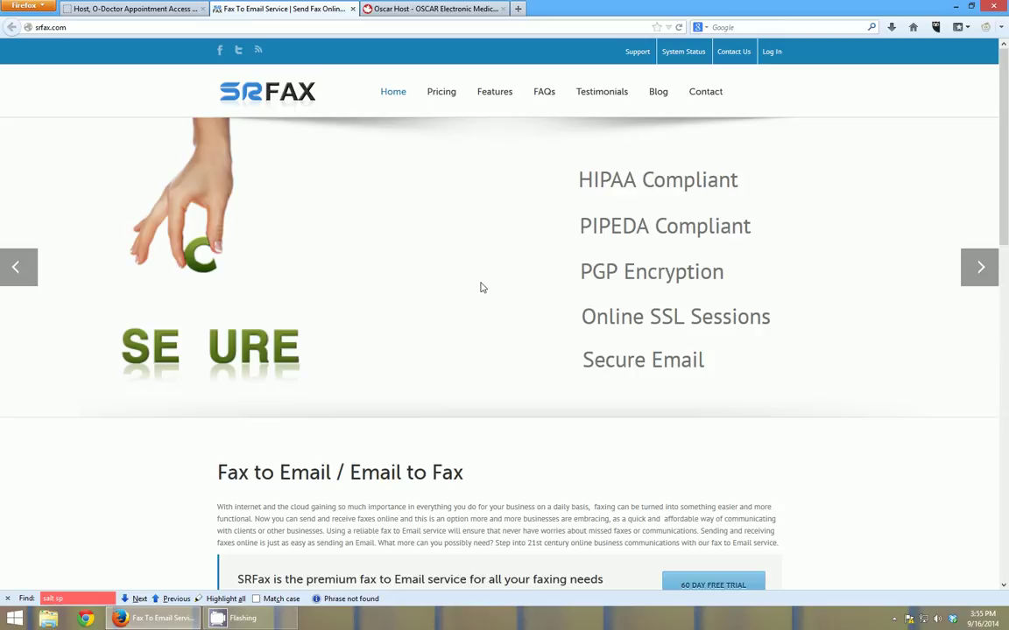
left_click(170, 9)
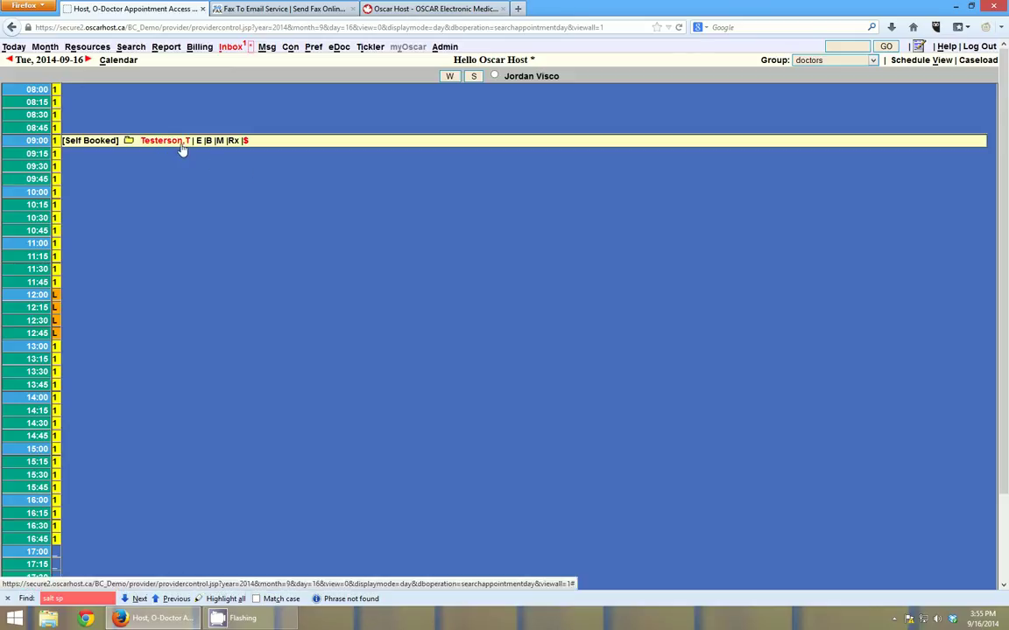
Open the encounter chart of the patient booked at 09:00 and start a new consultation request.
mouse_move(182, 150)
left_click(181, 141)
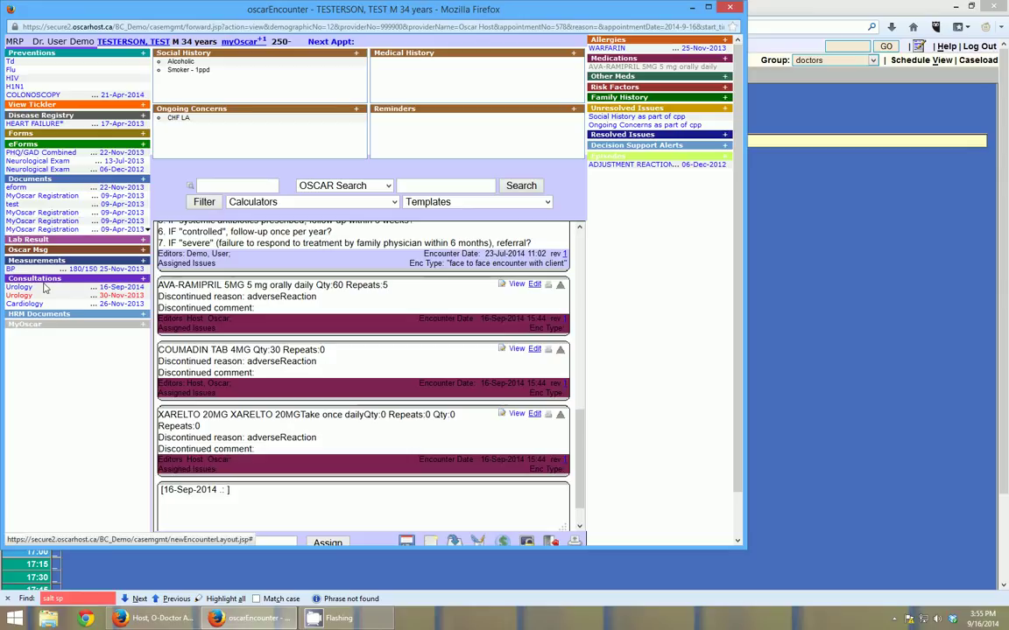
left_click(143, 279)
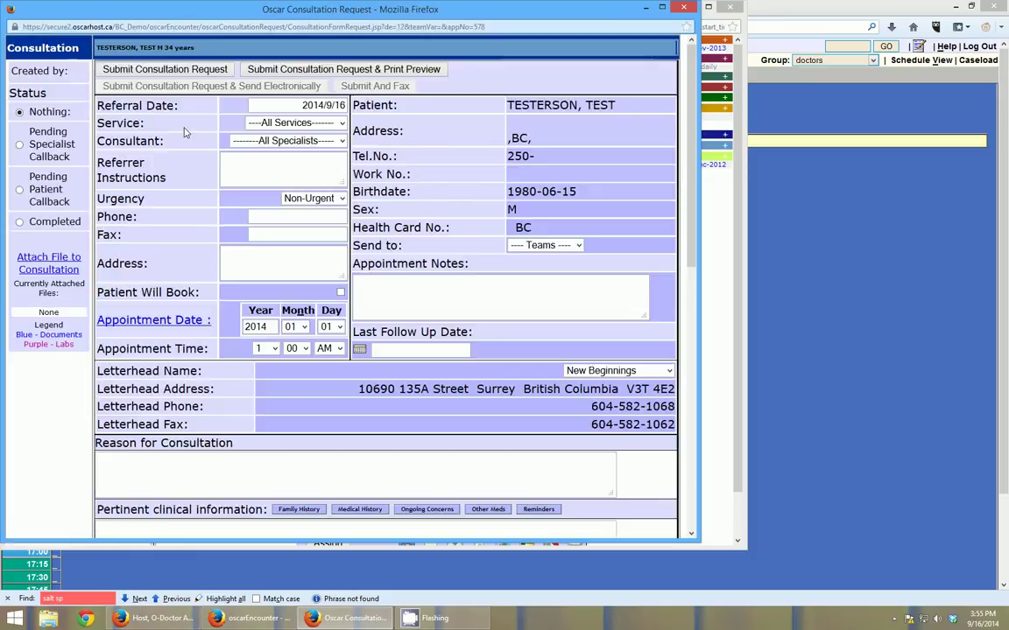
Set the consultation request's service to Urology and choose the only listed specialist as consultant.
left_click(282, 123)
left_click(282, 240)
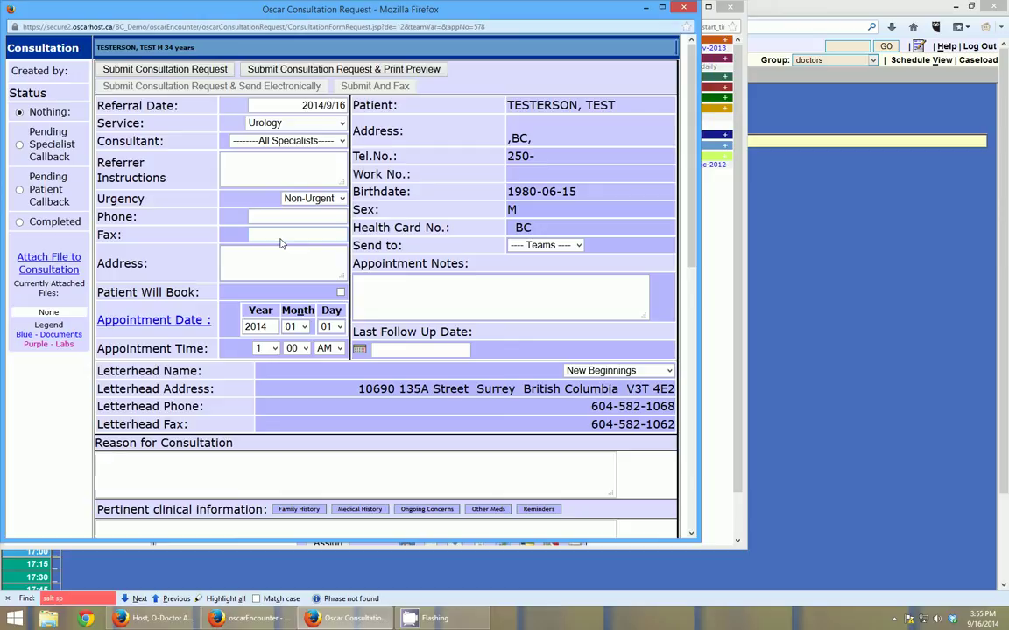
left_click(321, 146)
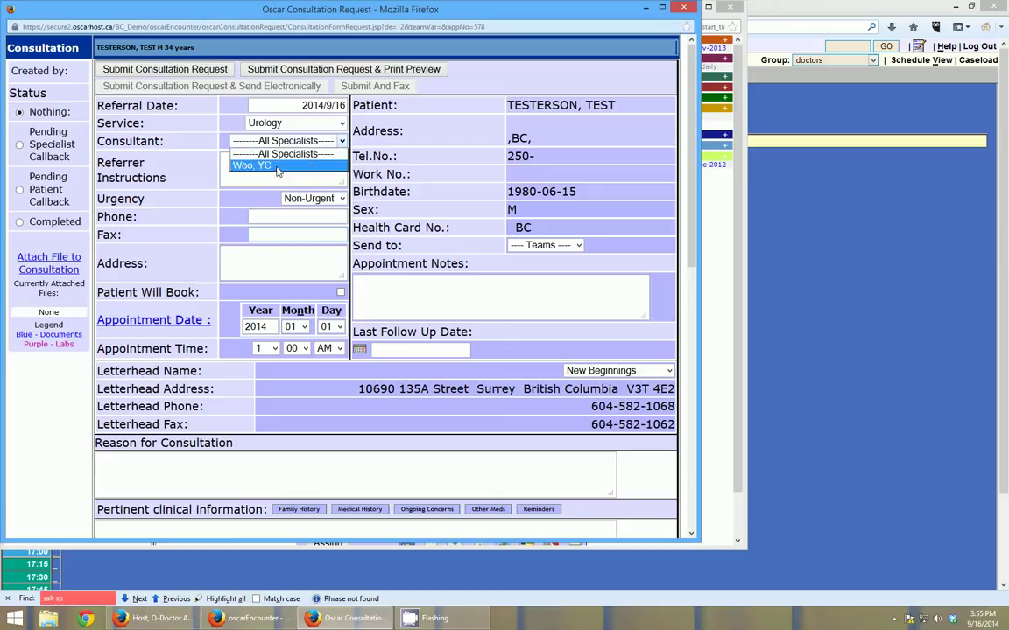
left_click(263, 165)
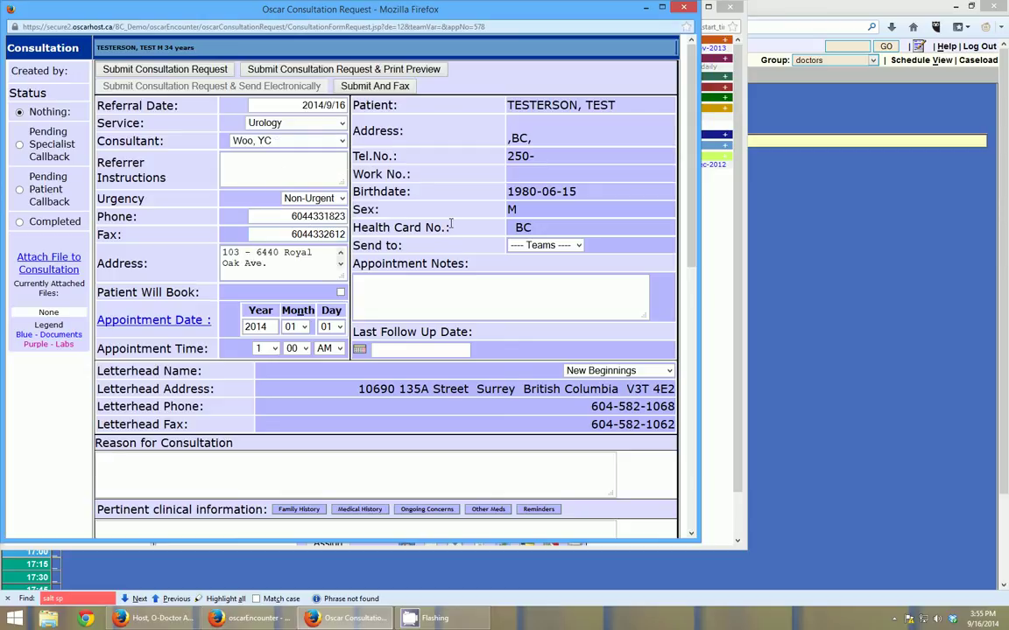
Review the rest of the consultation form, submit and fax the request, and close its window.
scroll(450, 225, "down", 3)
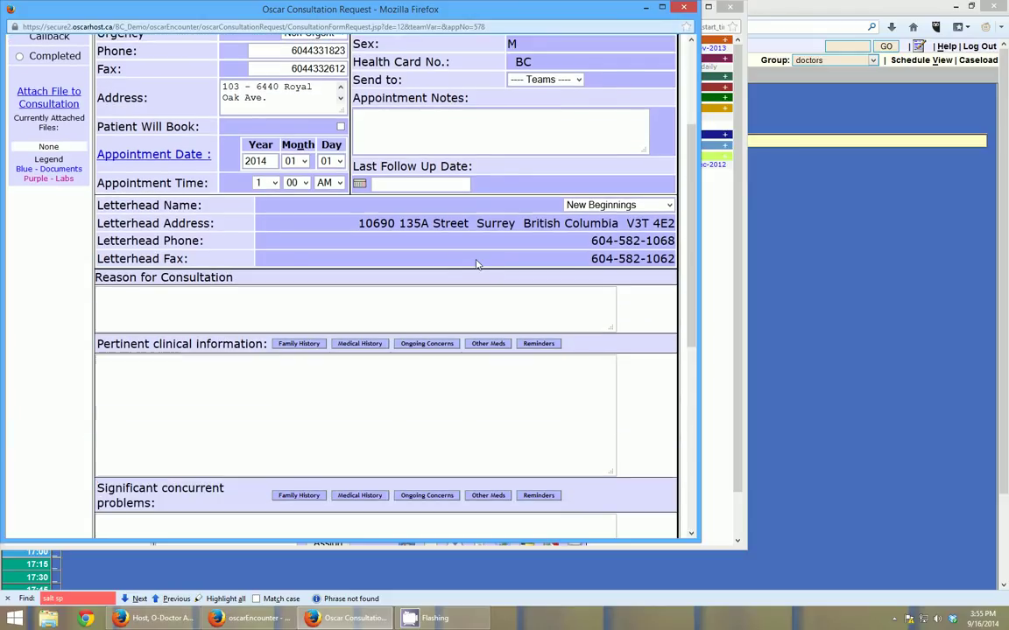
scroll(478, 264, "up", 4)
scroll(448, 263, "down", 4)
scroll(445, 286, "down", 2)
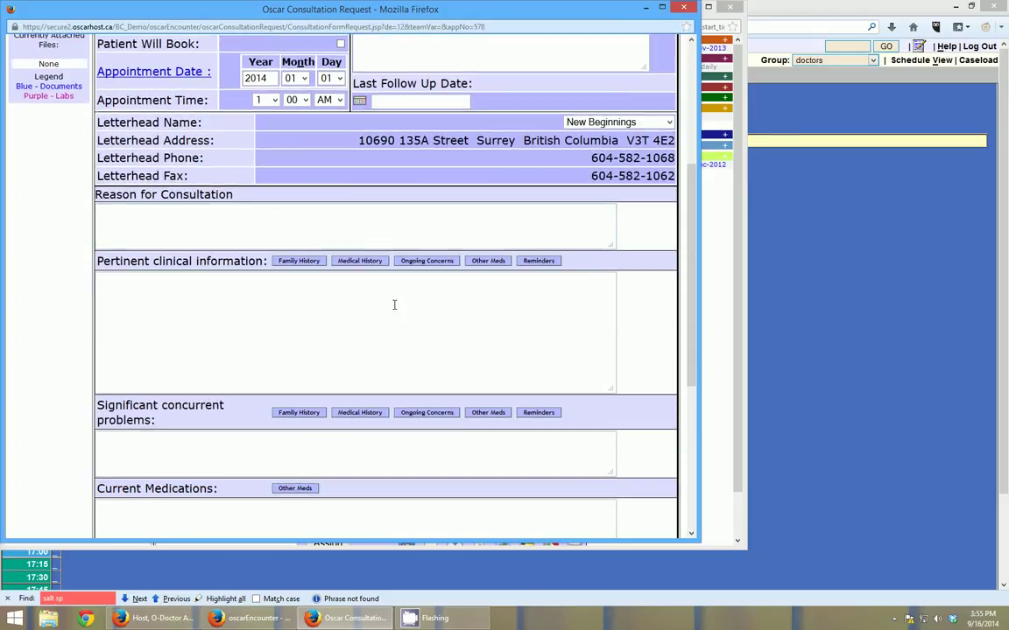
scroll(444, 304, "down", 6)
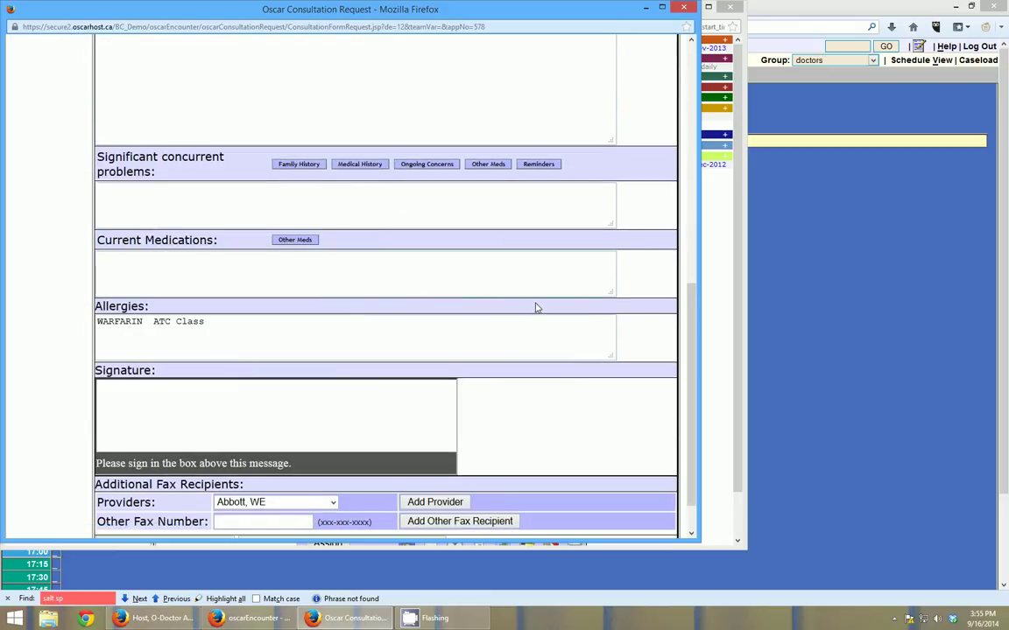
scroll(536, 306, "down", 1)
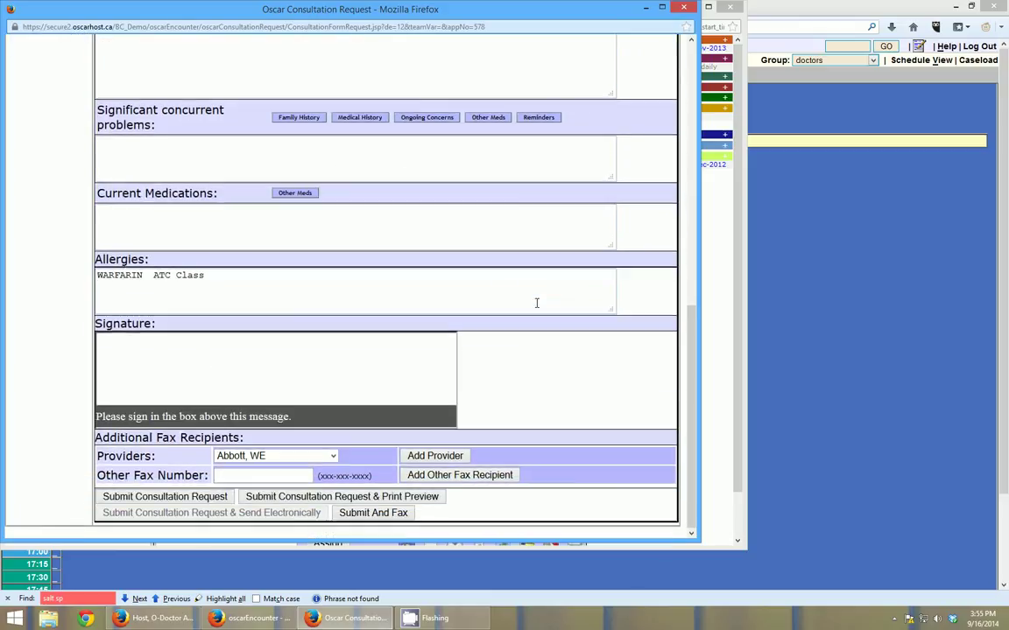
left_click(380, 513)
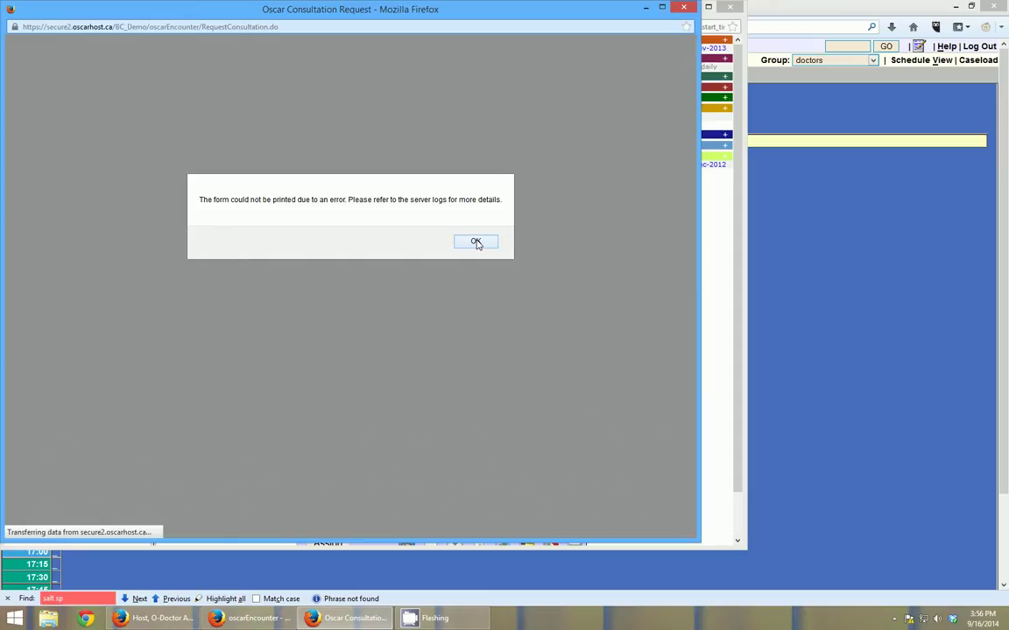
left_click(475, 243)
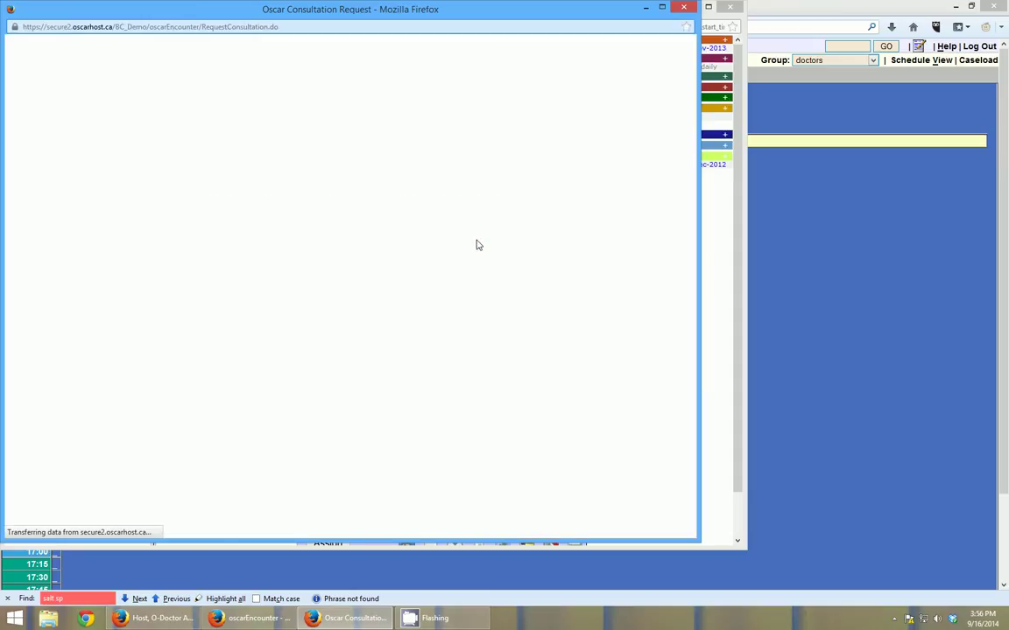
left_click(685, 8)
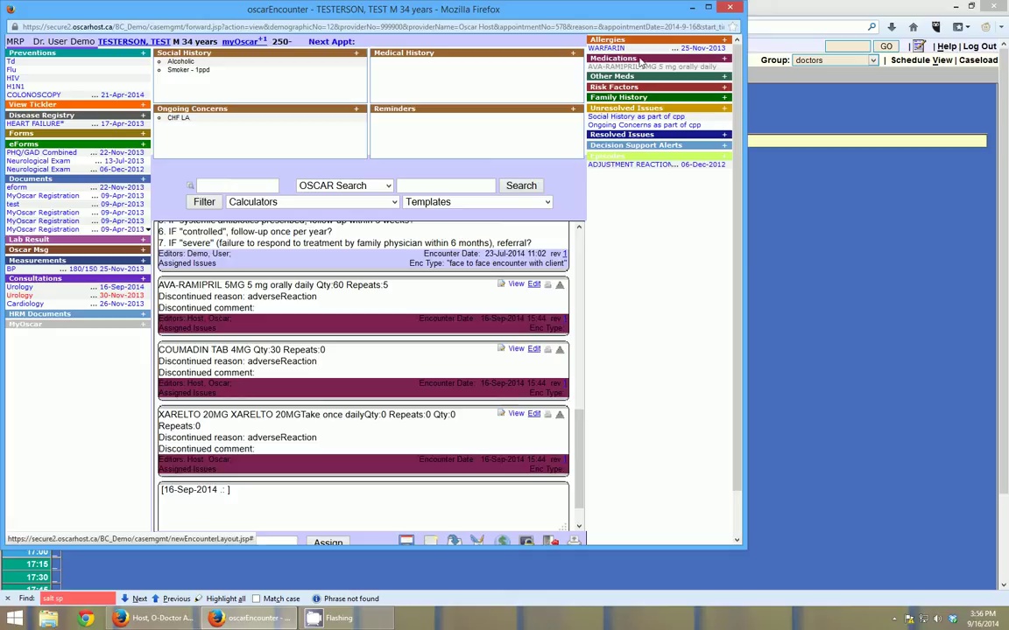
Open the patient's prescription module and choose Test Pharmacy as the preferred pharmacy.
left_click(725, 59)
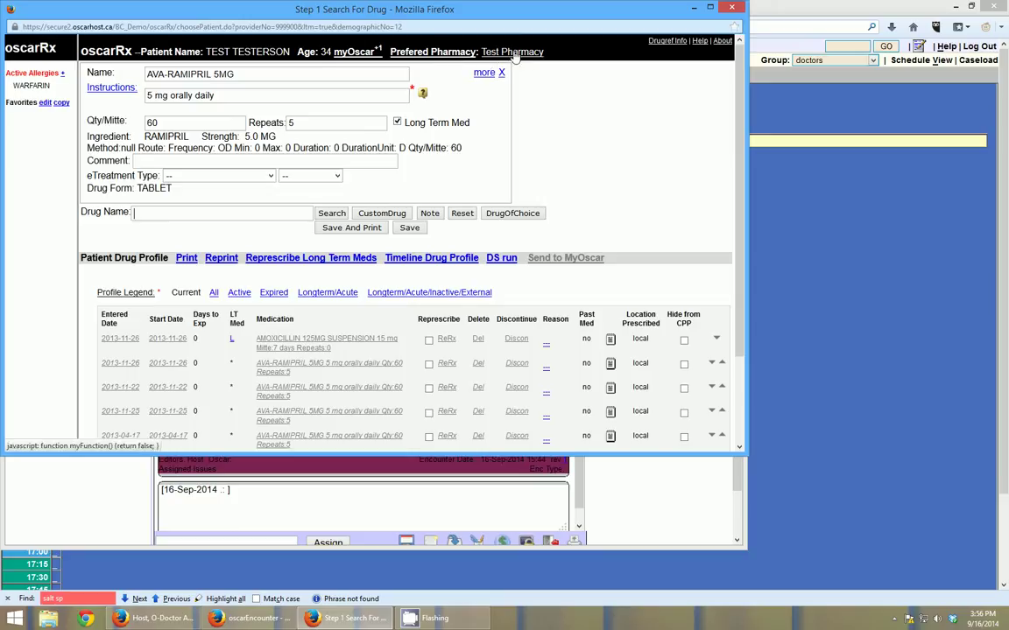
left_click(435, 54)
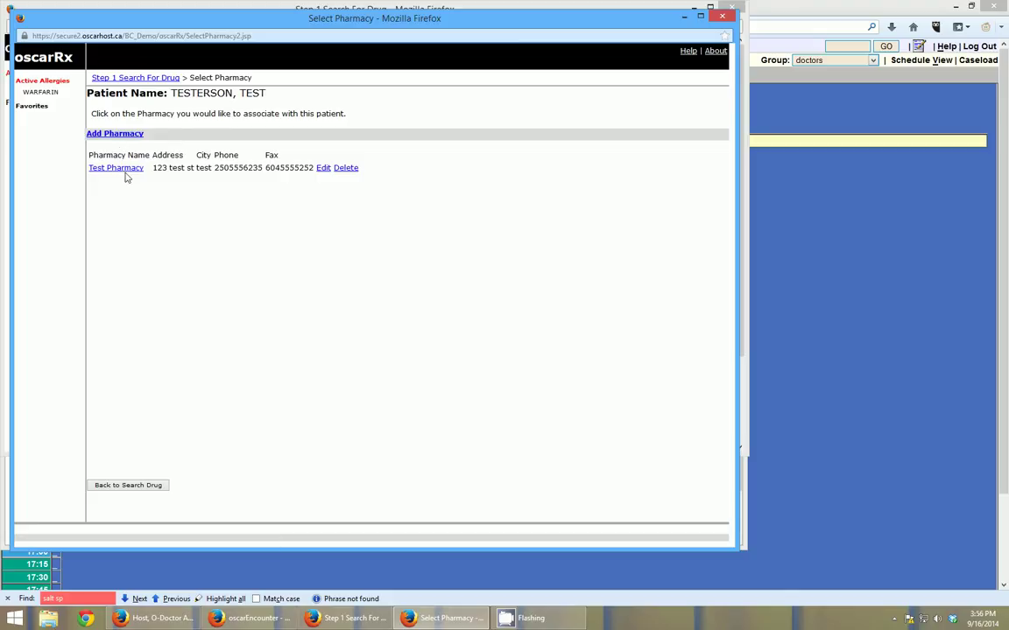
left_click(118, 169)
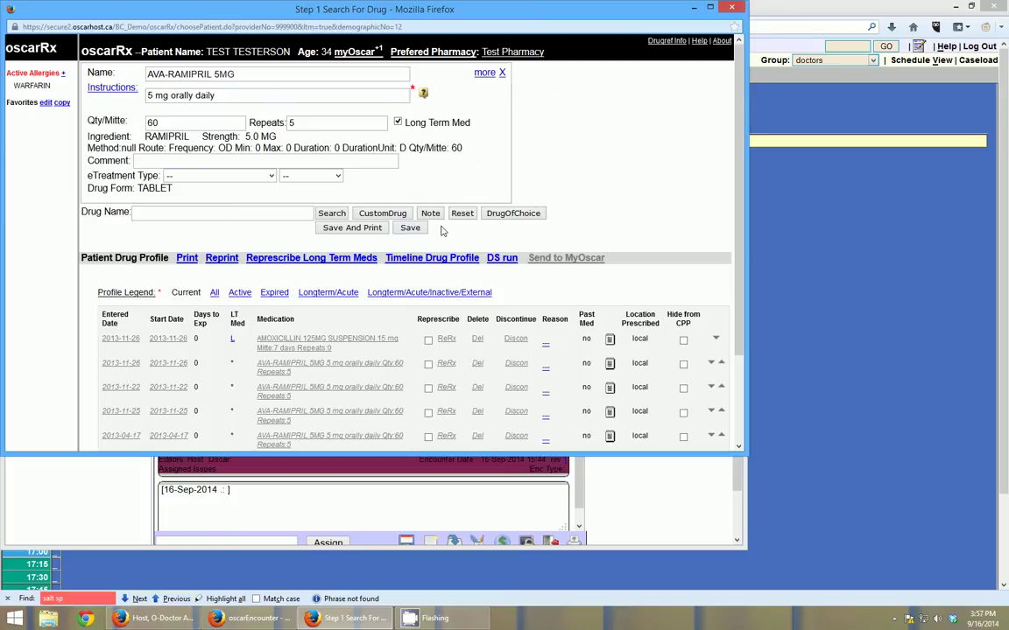
Save the AVA-RAMIPRIL 5MG prescription for printing, review its print, fax and signature options, and close the prescription window.
left_click(352, 228)
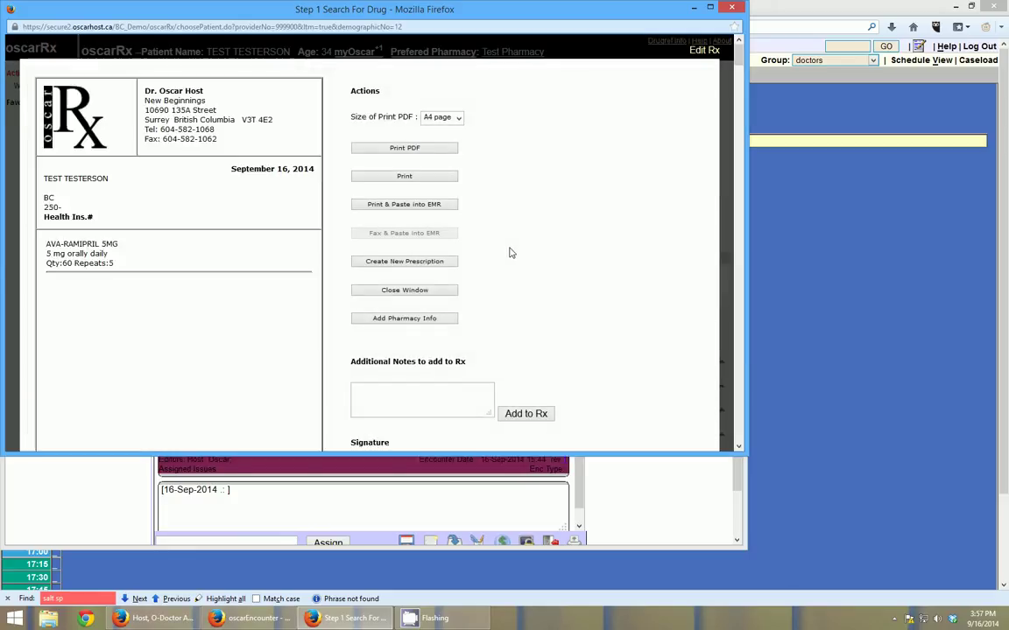
scroll(512, 251, "down", 4)
scroll(528, 234, "up", 2)
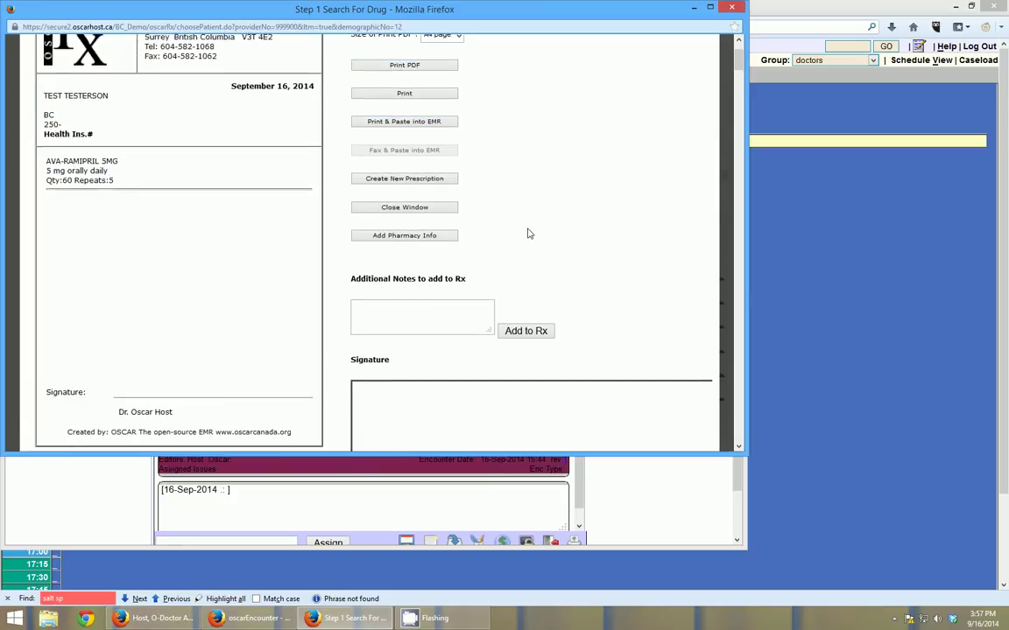
scroll(528, 233, "up", 2)
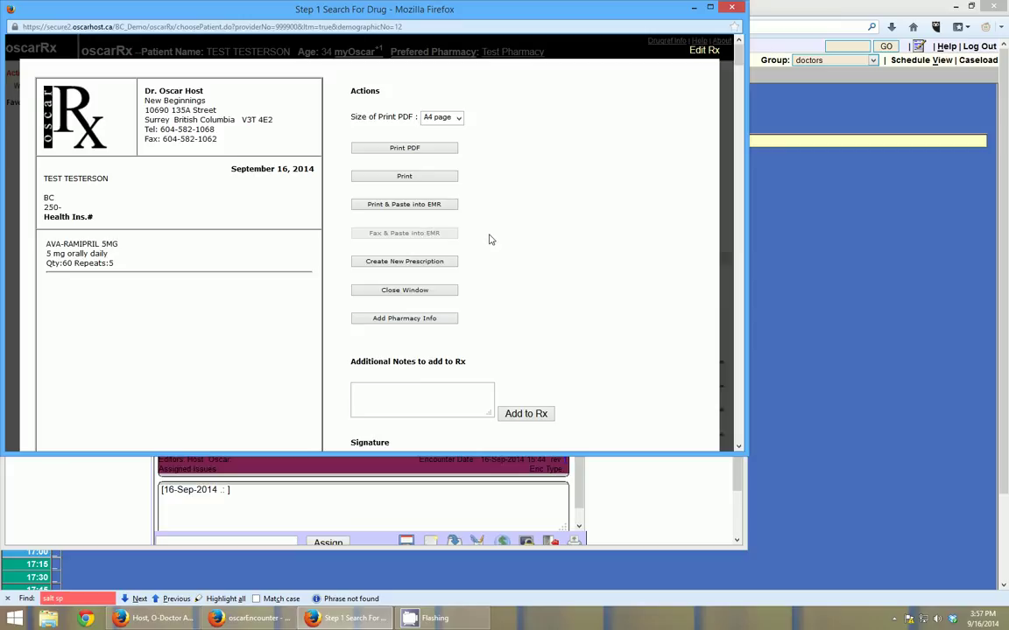
scroll(491, 240, "down", 2)
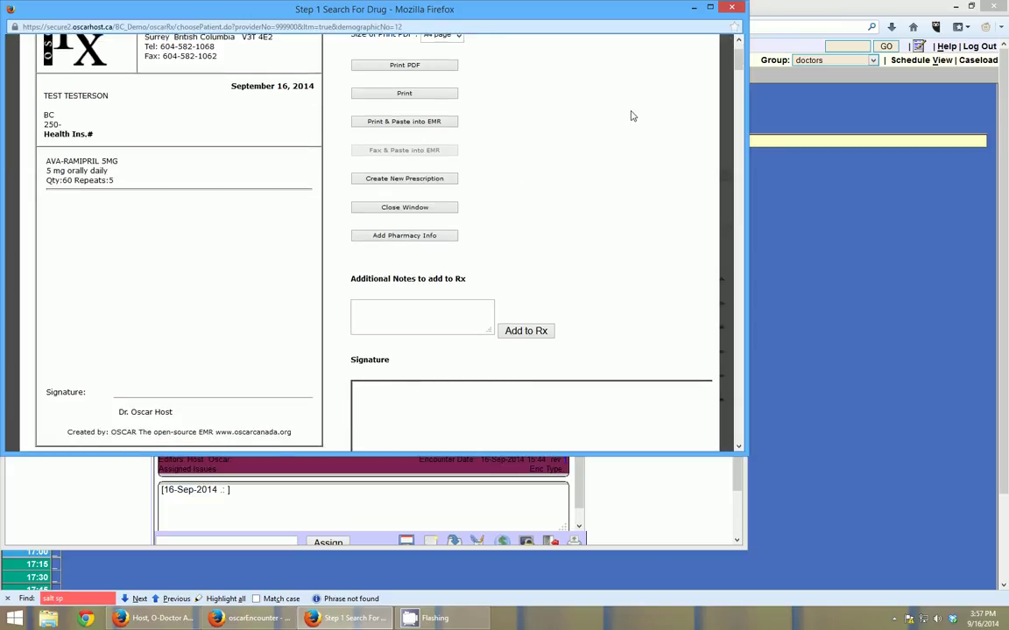
left_click(732, 8)
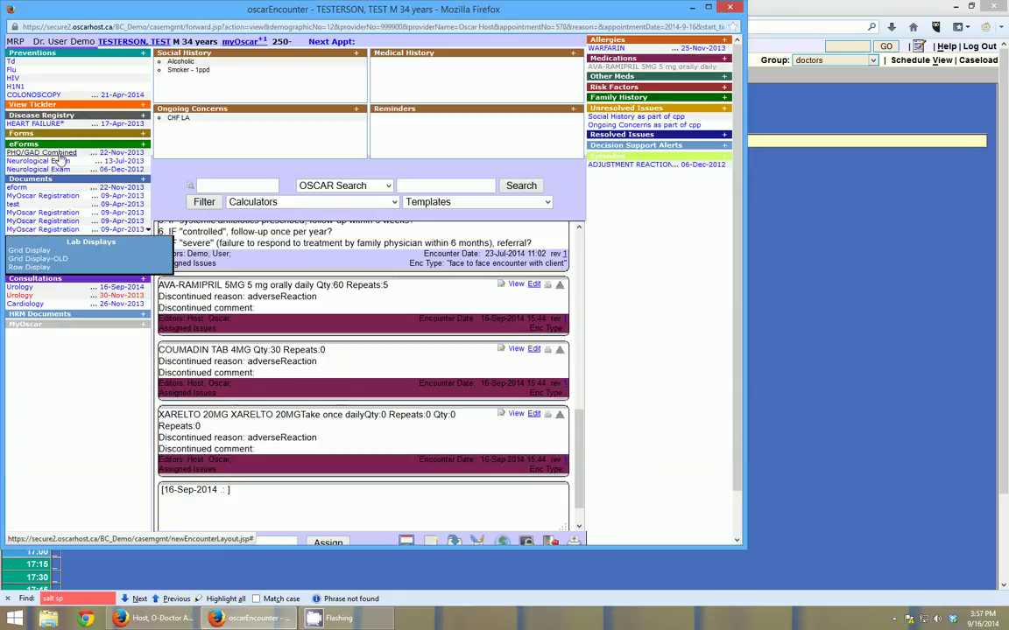
Open the library for adding a new eForm to the patient's chart and look through the list for a letter form.
mouse_move(60, 162)
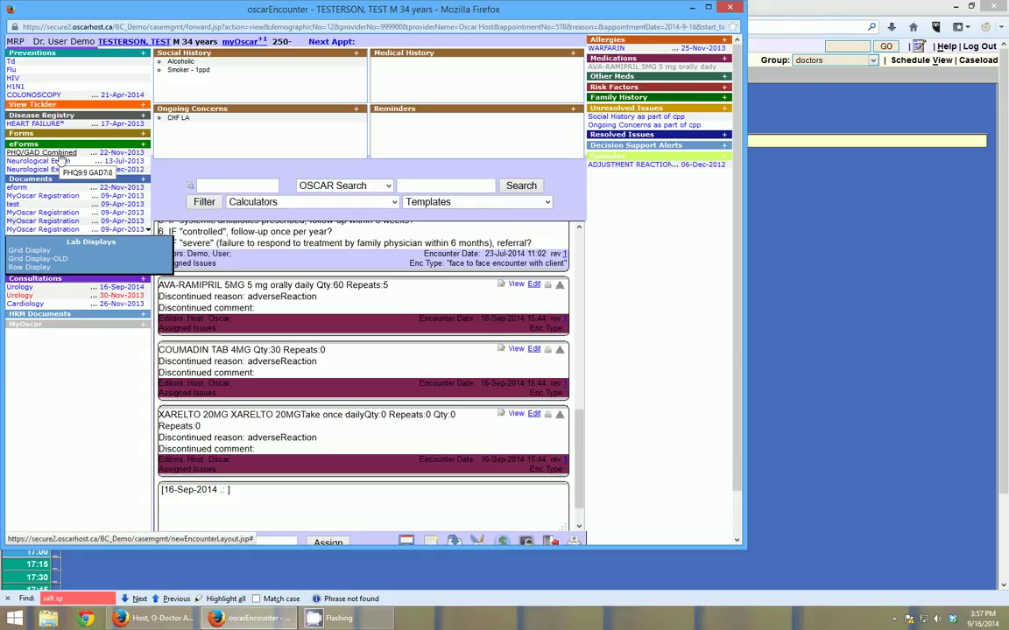
left_click(144, 146)
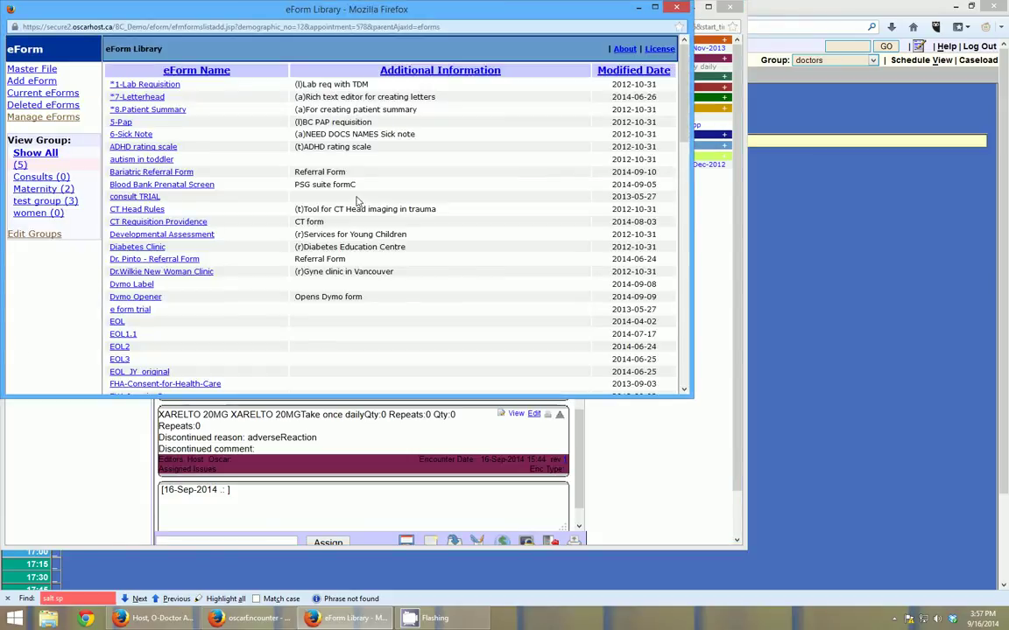
scroll(269, 173, "down", 7)
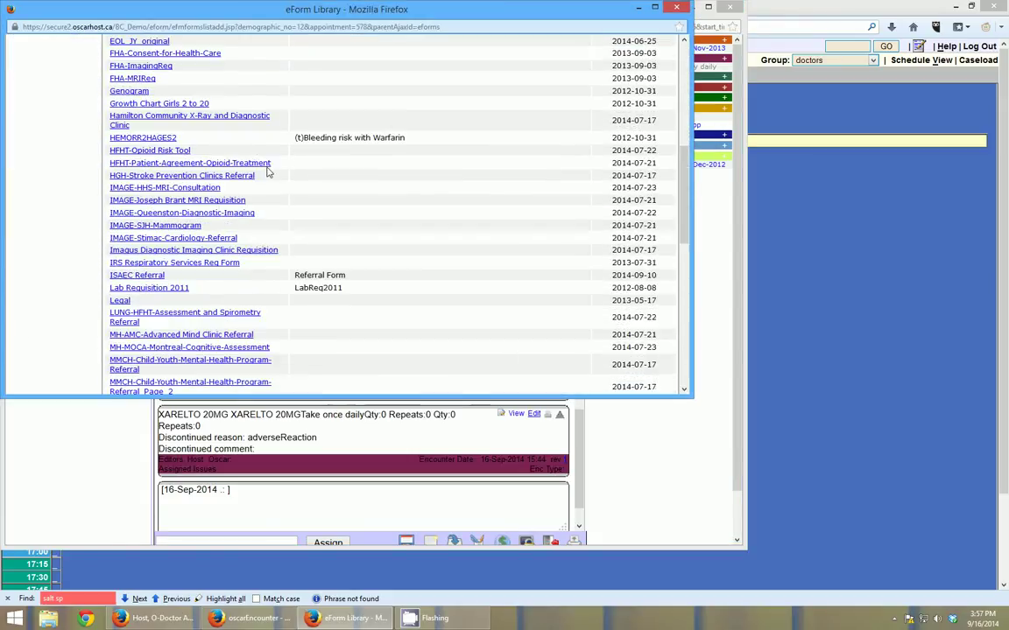
scroll(328, 286, "down", 2)
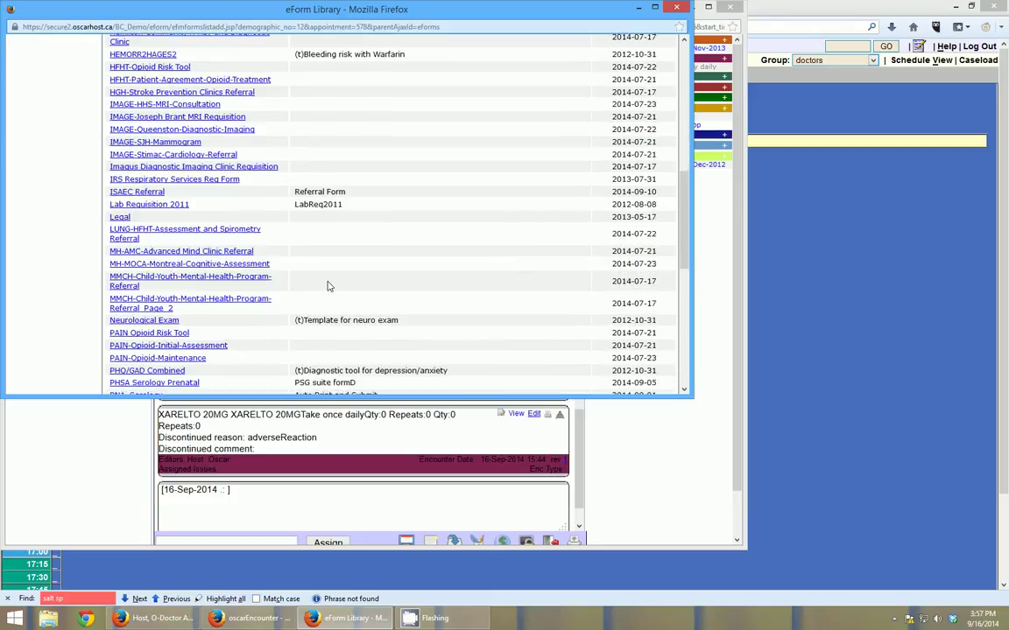
scroll(291, 198, "down", 4)
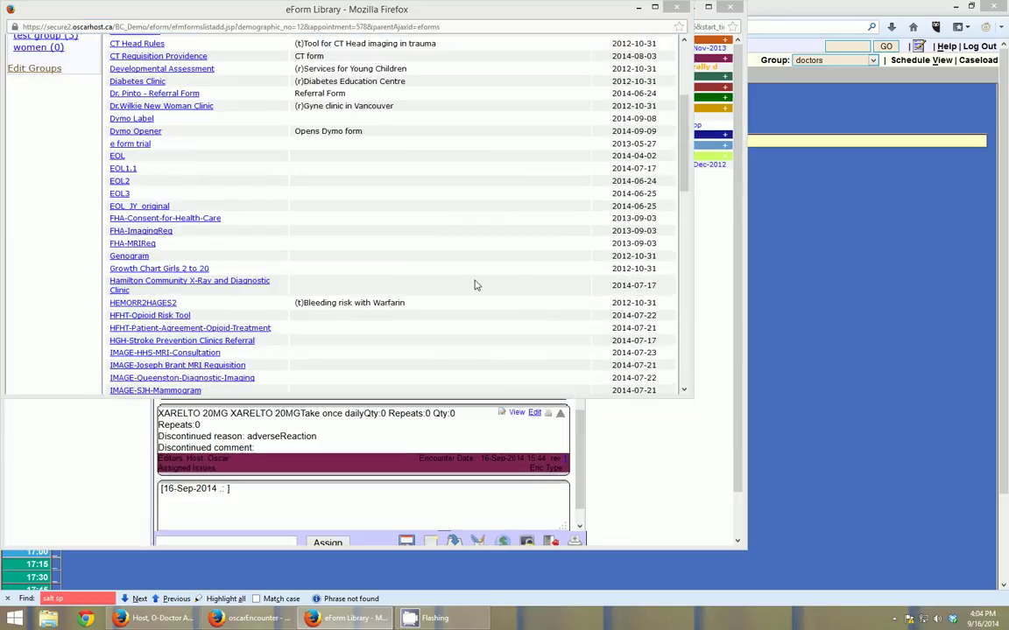
scroll(369, 299, "down", 1)
scroll(368, 299, "down", 3)
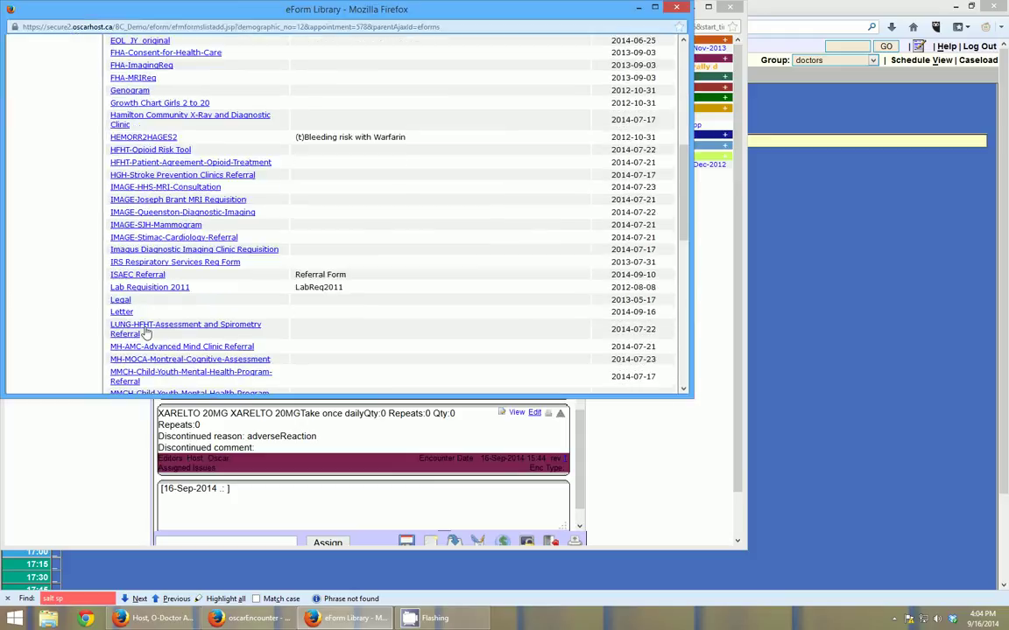
left_click(114, 274)
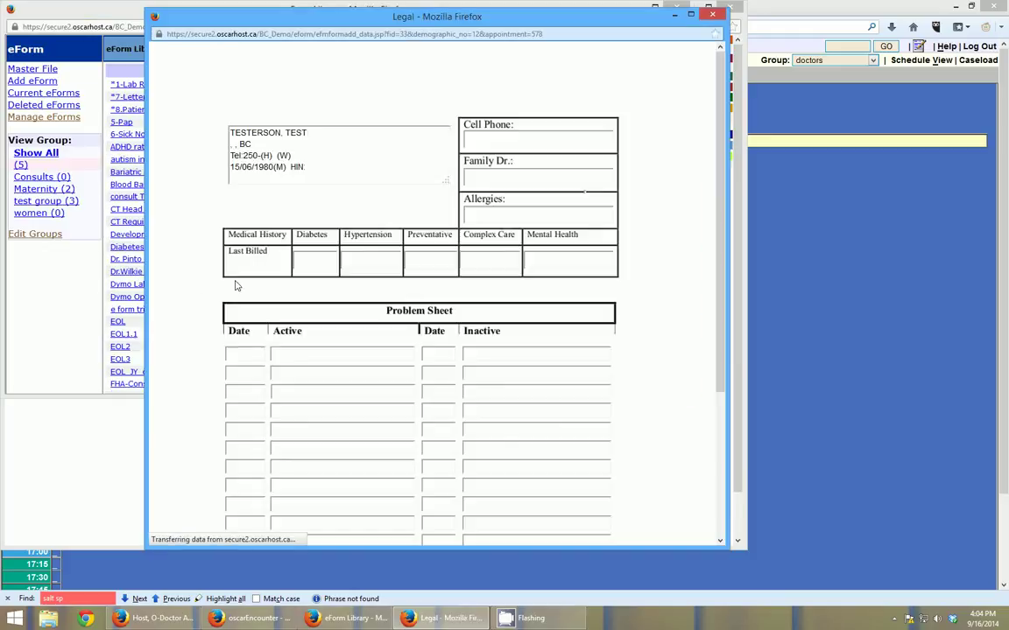
left_click(716, 16)
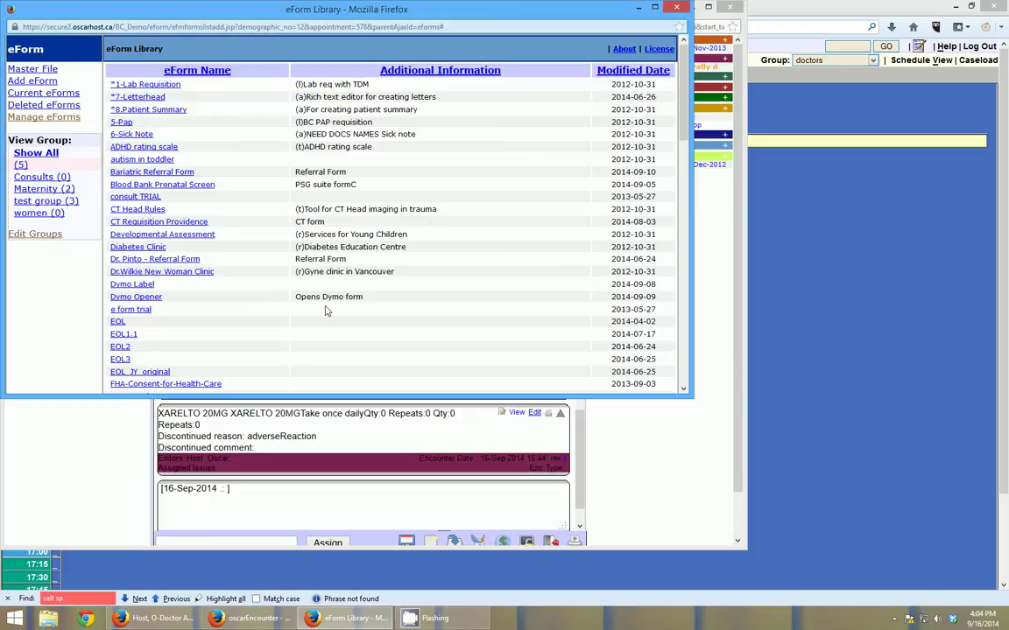
Find "letter" in the eForm library and open the Letter eForm.
type("letter")
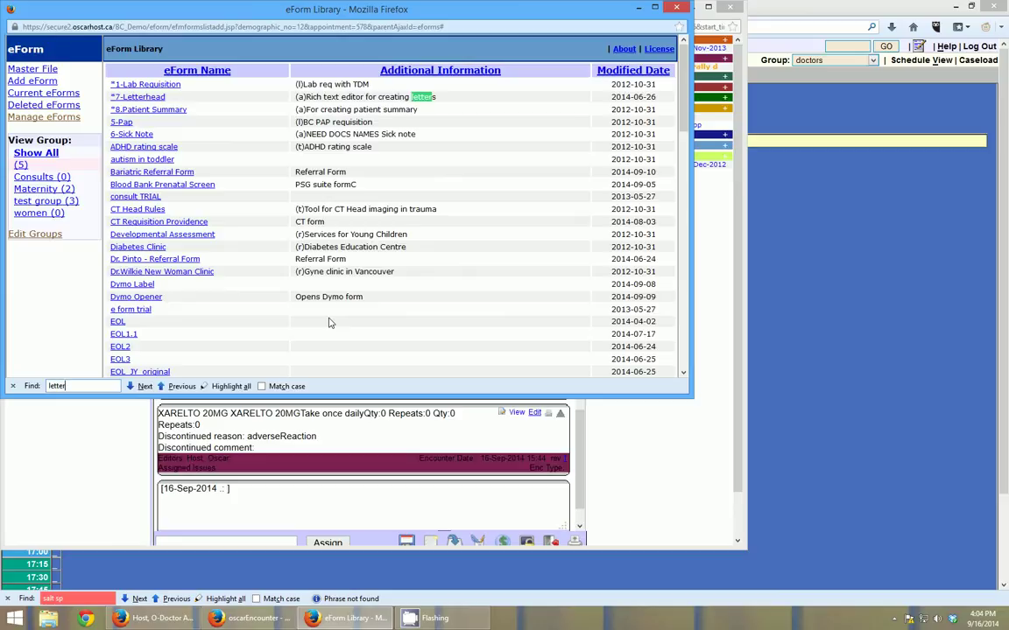
scroll(329, 323, "down", 15)
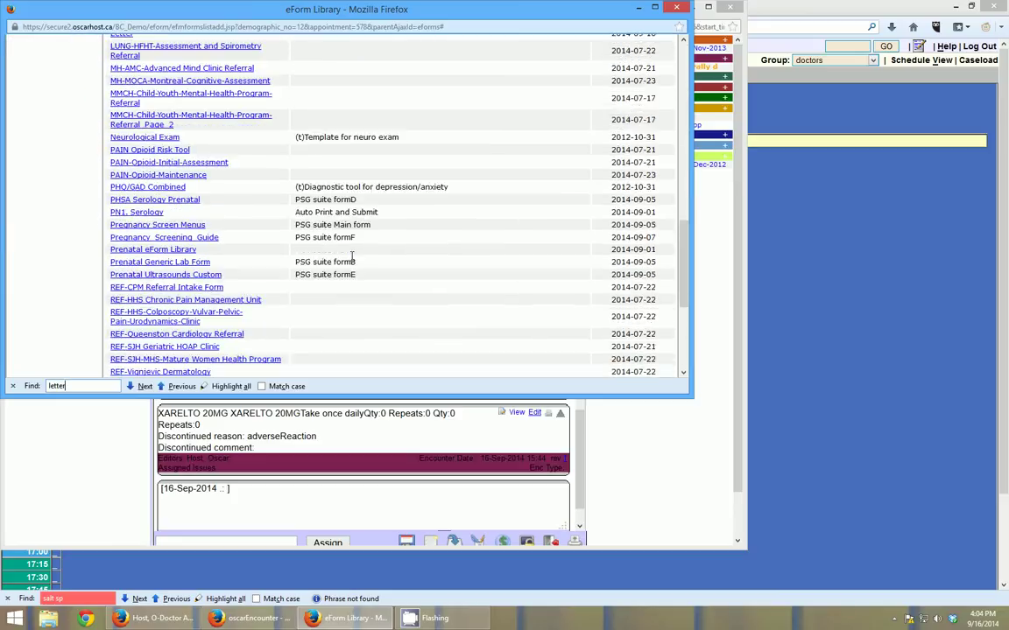
left_click(121, 63)
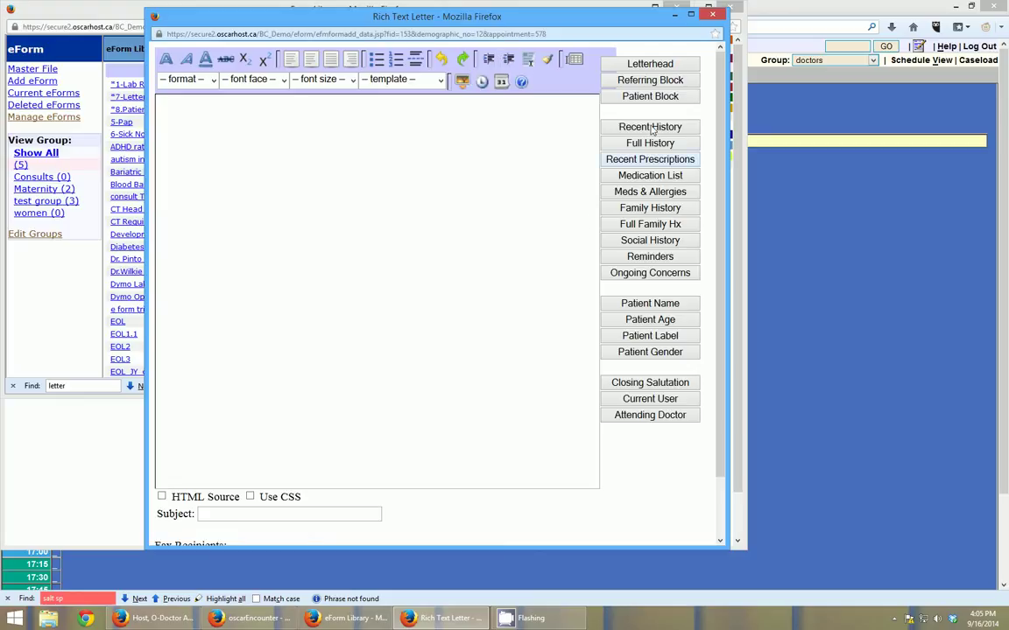
Add the preselected provider as the letter's fax recipient, review the fax options, and close the letter, eForm library and encounter windows.
left_click(691, 11)
scroll(761, 214, "down", 1)
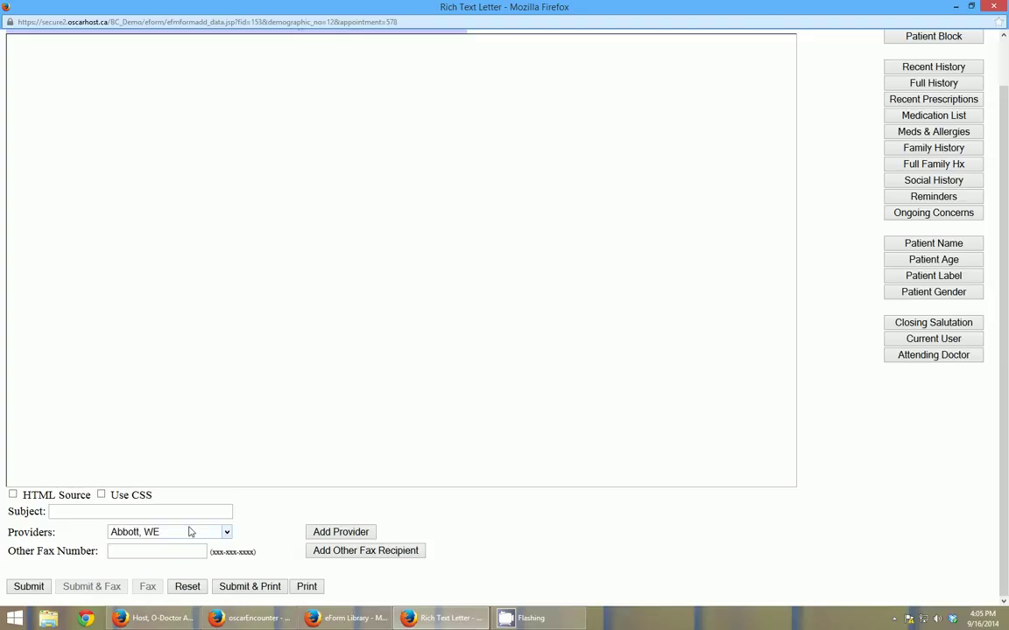
left_click(340, 532)
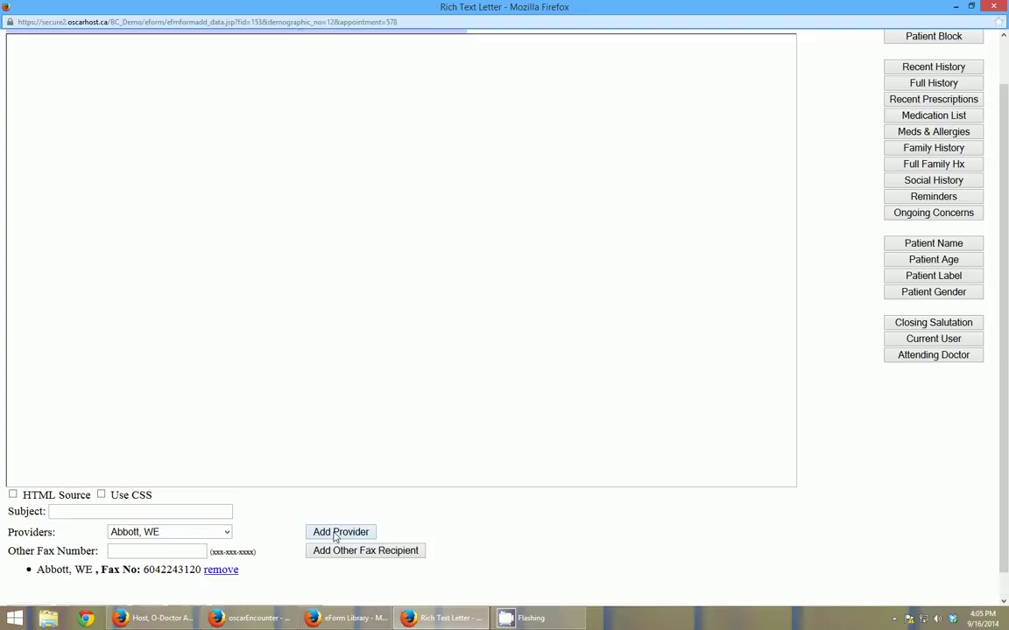
scroll(128, 555, "down", 1)
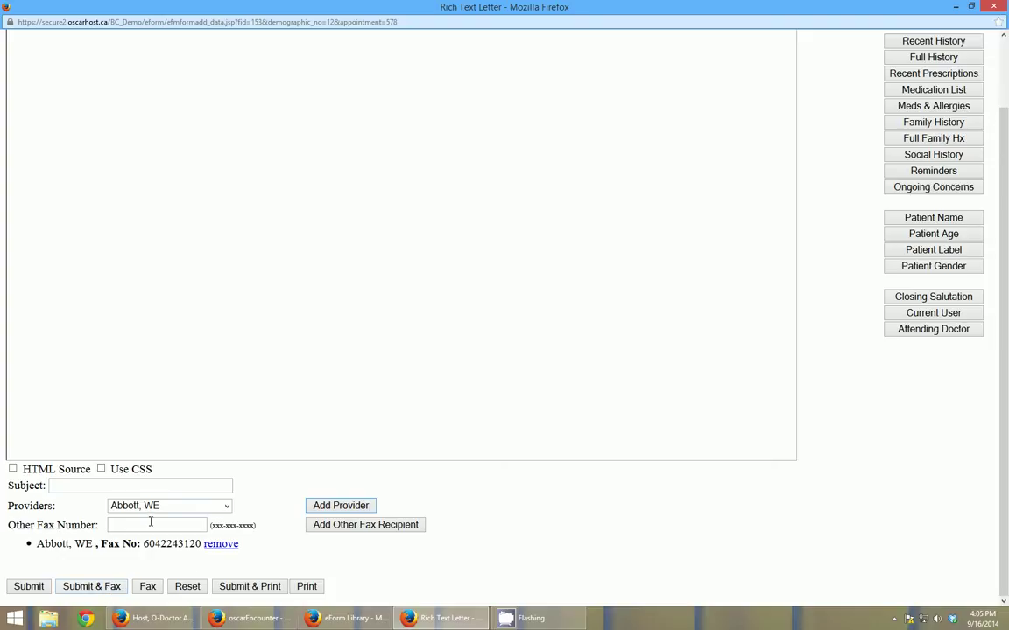
left_click(993, 6)
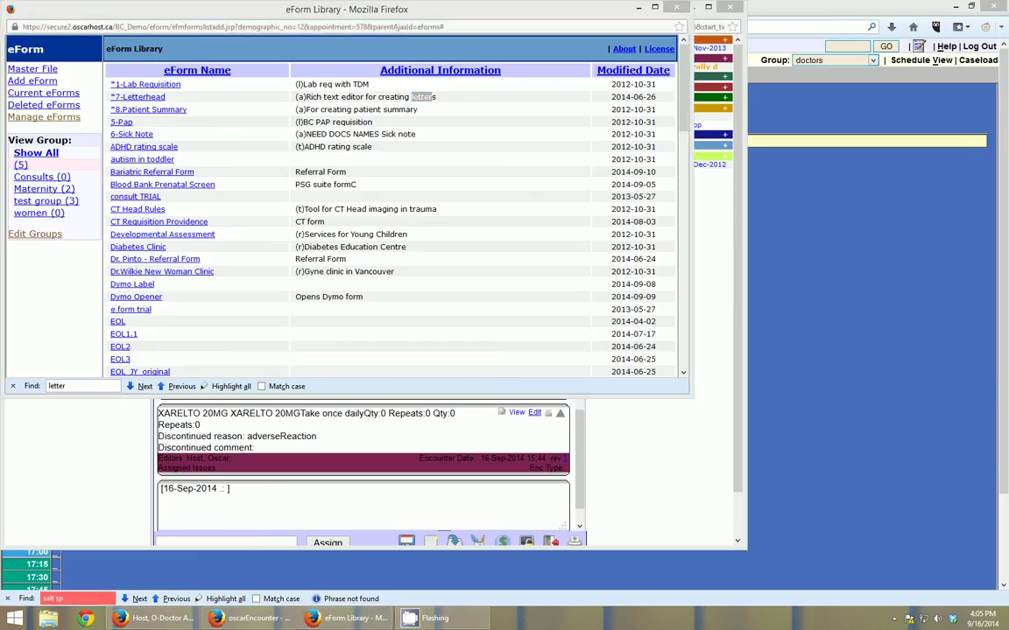
left_click(677, 7)
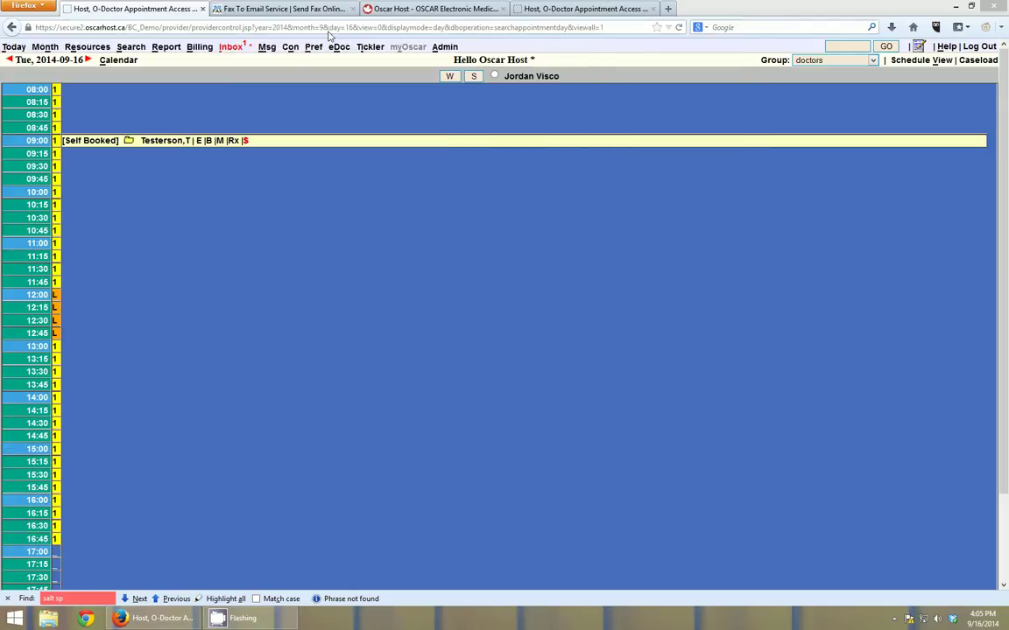
Switch to the SRFax website and examine the pricing and included features of the Home Fax to Email plans.
left_click(281, 9)
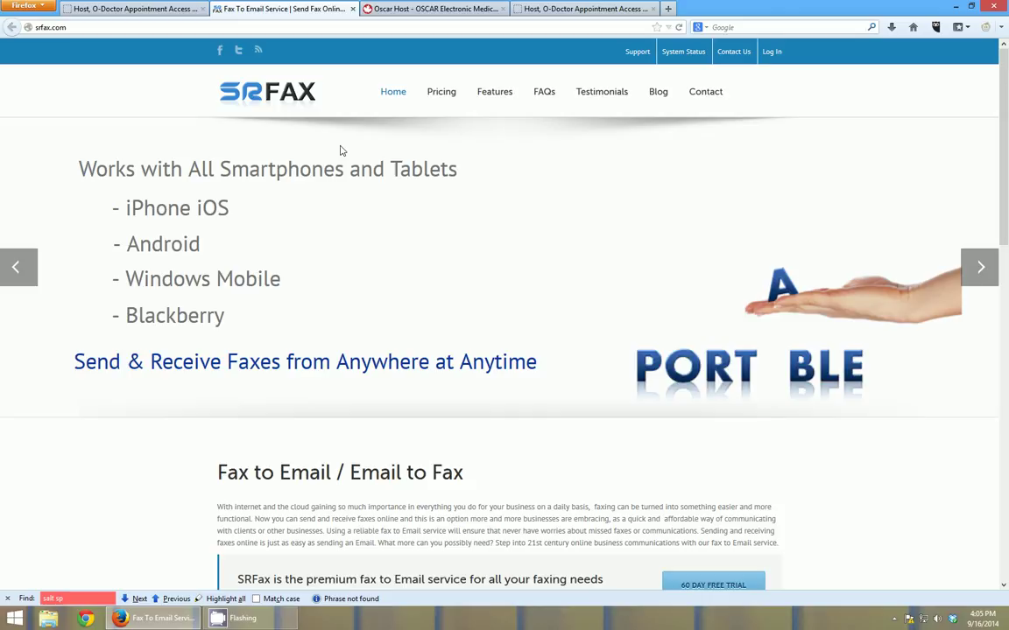
left_click(447, 98)
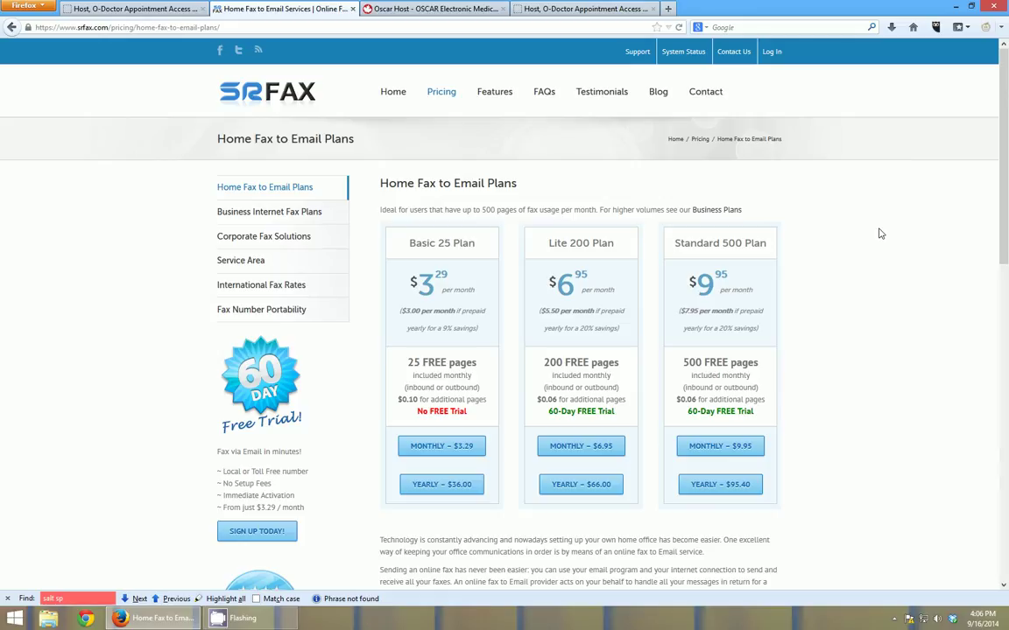
scroll(823, 214, "down", 4)
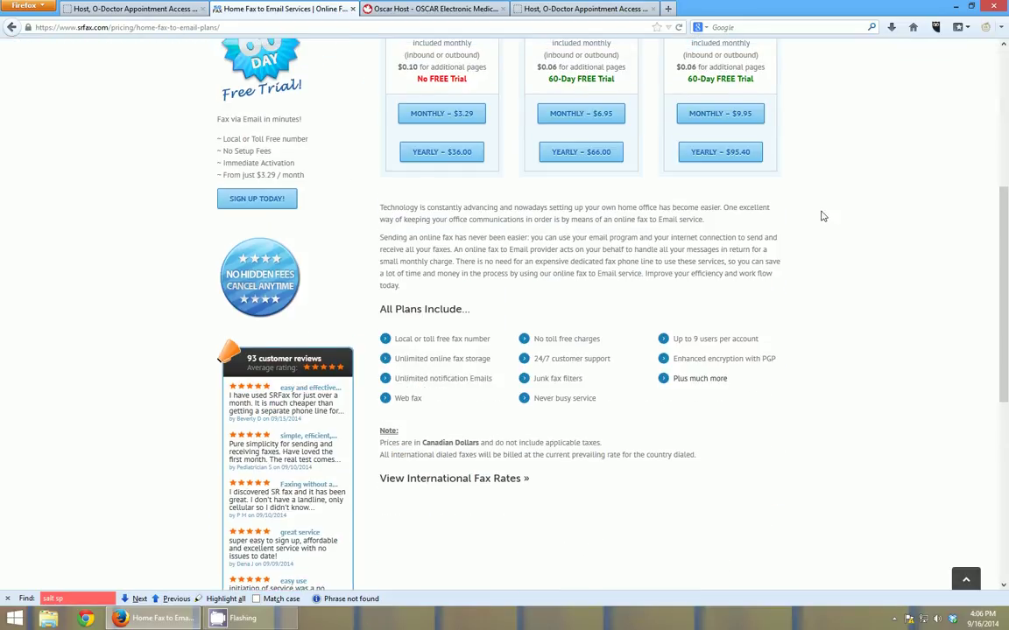
scroll(822, 214, "up", 4)
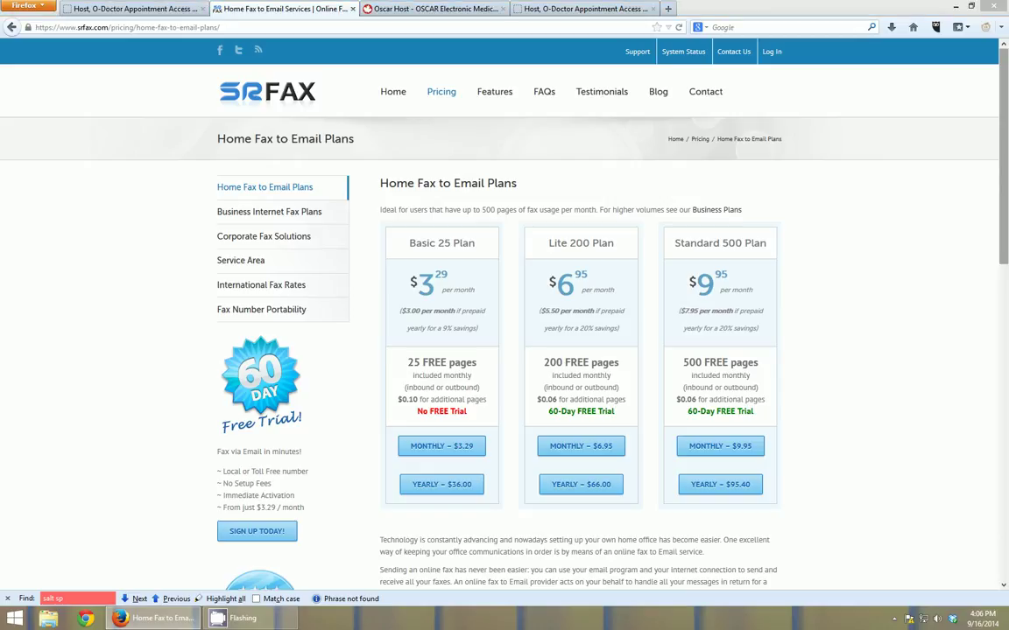
Switch to the OscarHost website and open its Contact Us page.
left_click(163, 9)
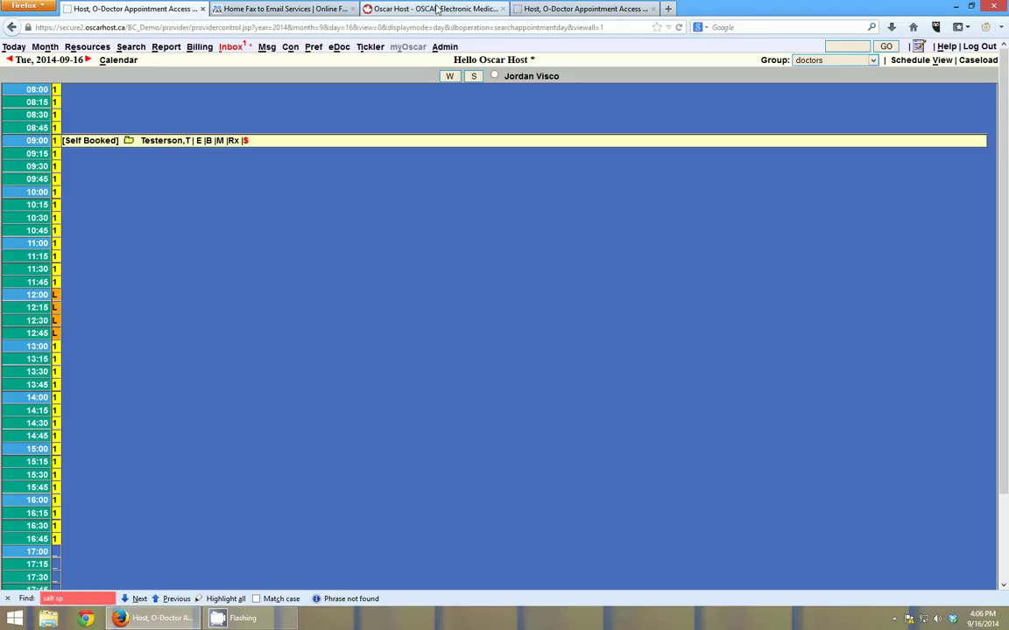
left_click(436, 11)
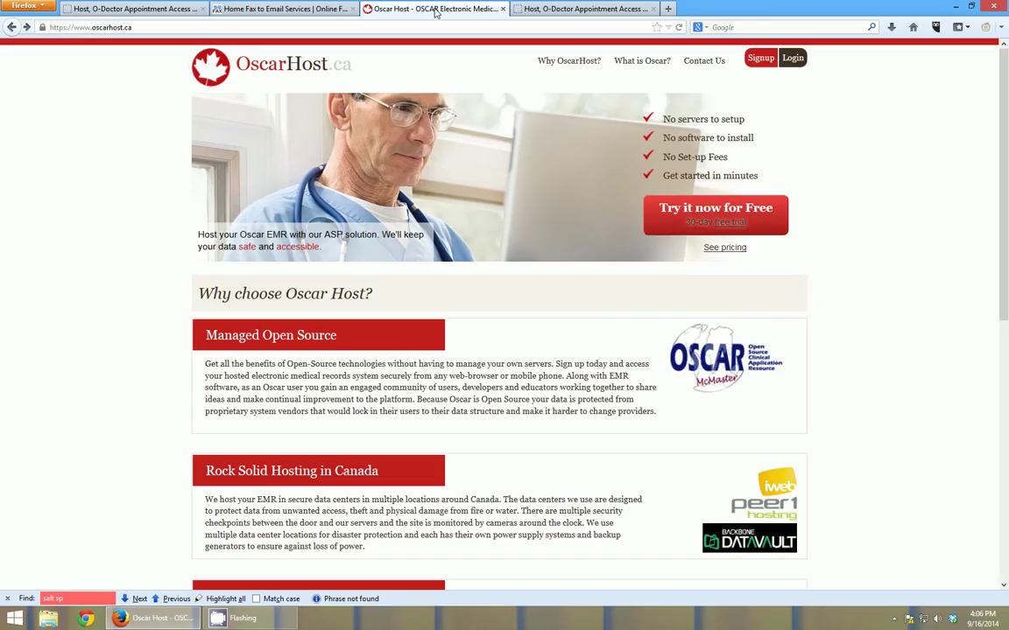
left_click(710, 66)
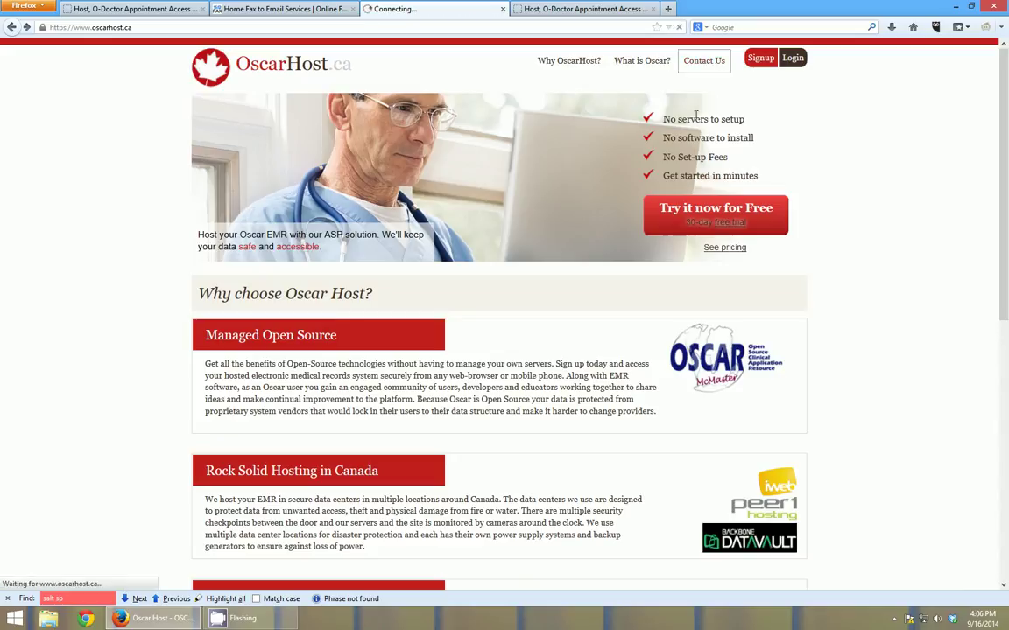